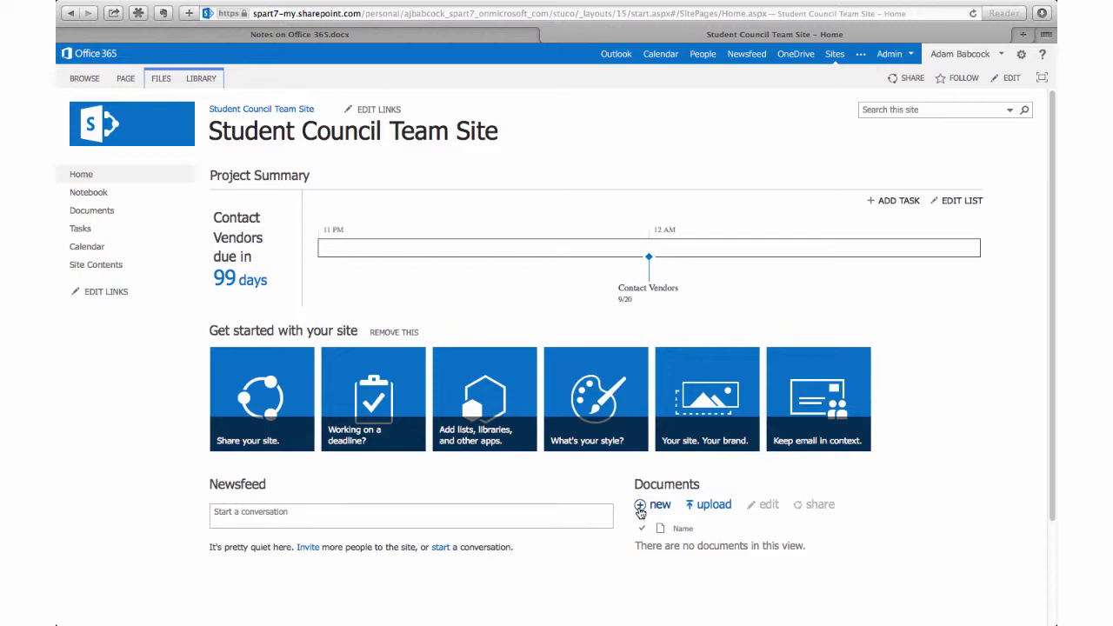
{"action": "left_click", "coordinate": [640, 506]}
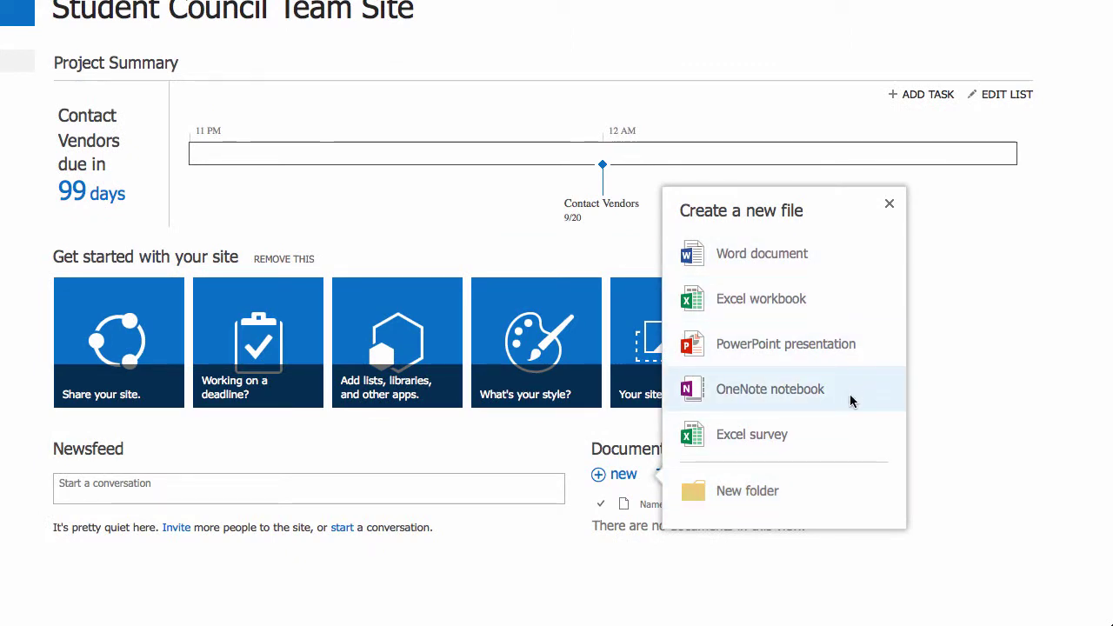
{"action": "left_click", "coordinate": [953, 472]}
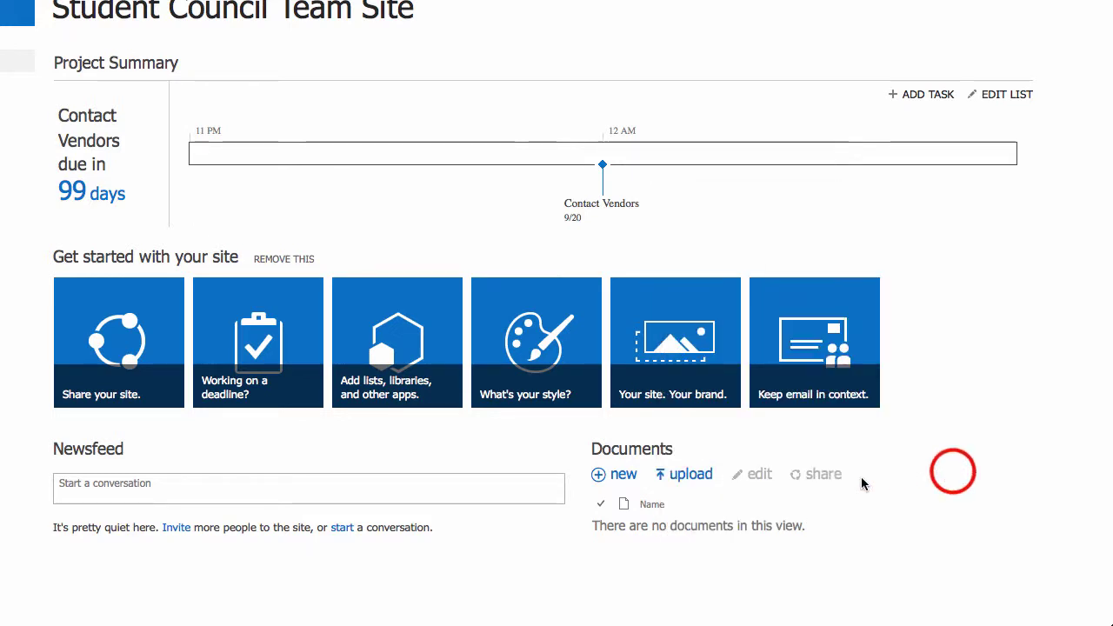
Upload the Vendor Flyer file from the computer to the team site's Documents library
{"action": "left_click", "coordinate": [675, 478]}
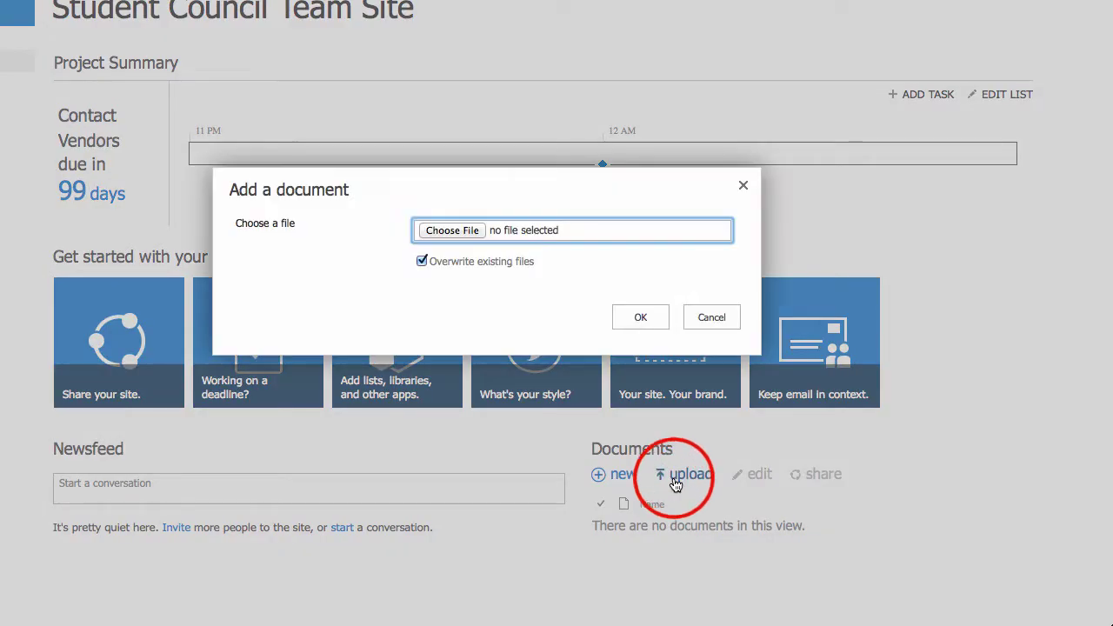
{"action": "left_click", "coordinate": [450, 229]}
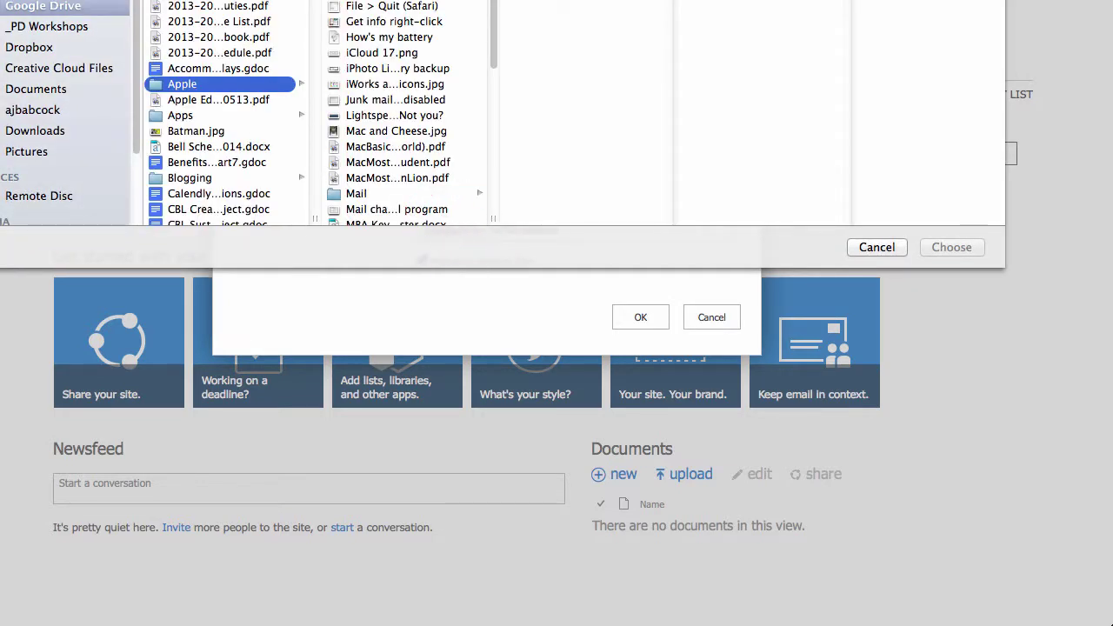
{"action": "scroll", "coordinate": [308, 170], "scroll_direction": "down", "scroll_amount": 5}
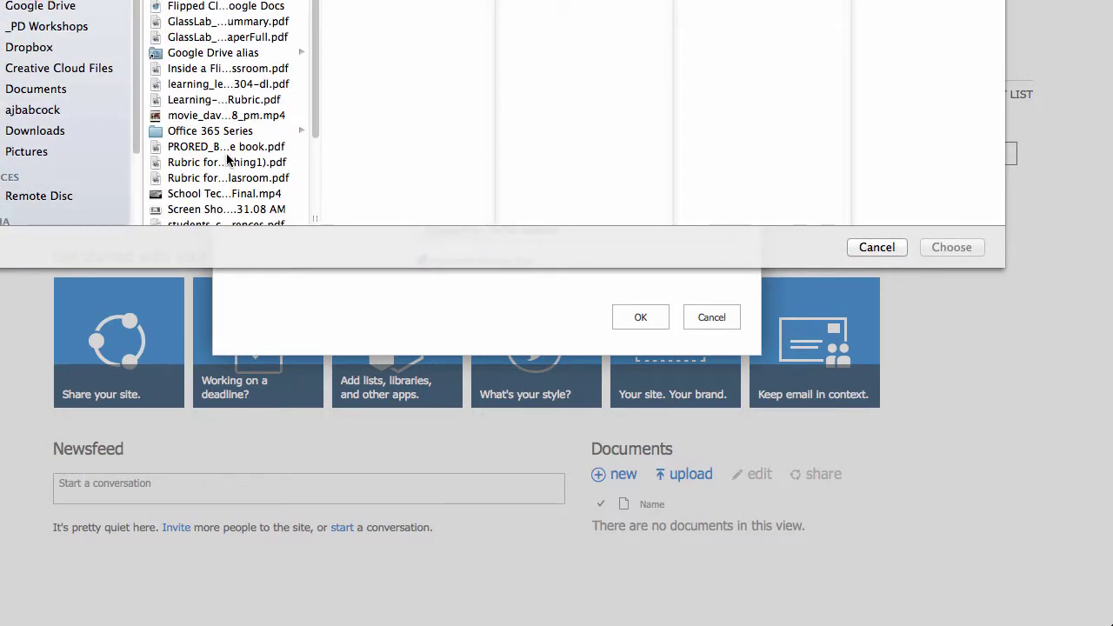
{"action": "scroll", "coordinate": [228, 159], "scroll_direction": "down", "scroll_amount": 4}
{"action": "left_click", "coordinate": [215, 189]}
{"action": "left_click", "coordinate": [950, 249]}
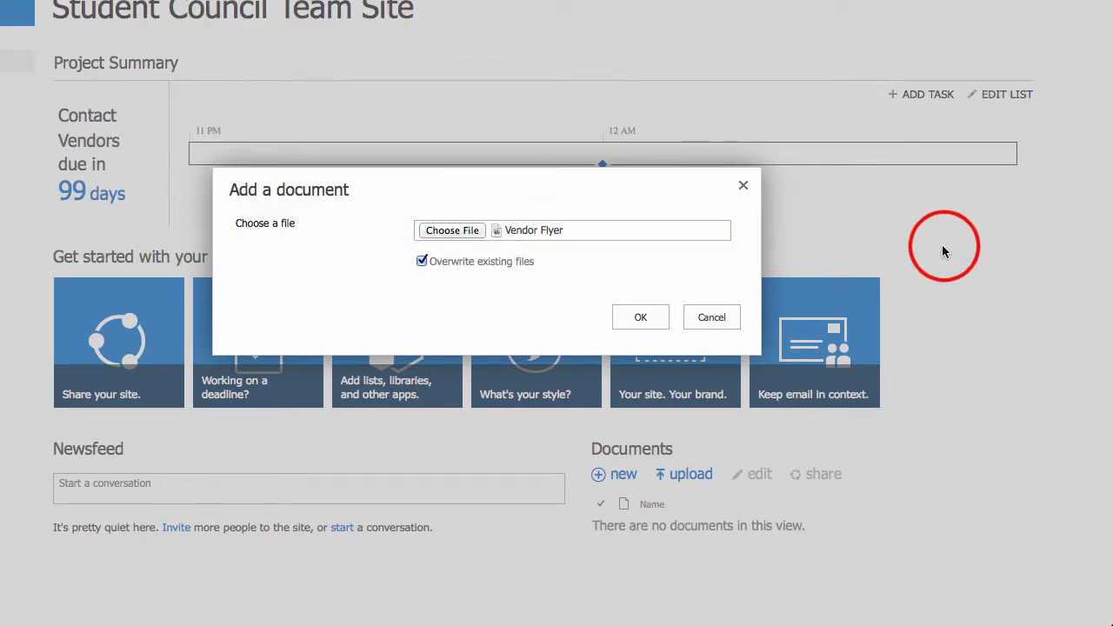
{"action": "left_click", "coordinate": [641, 318]}
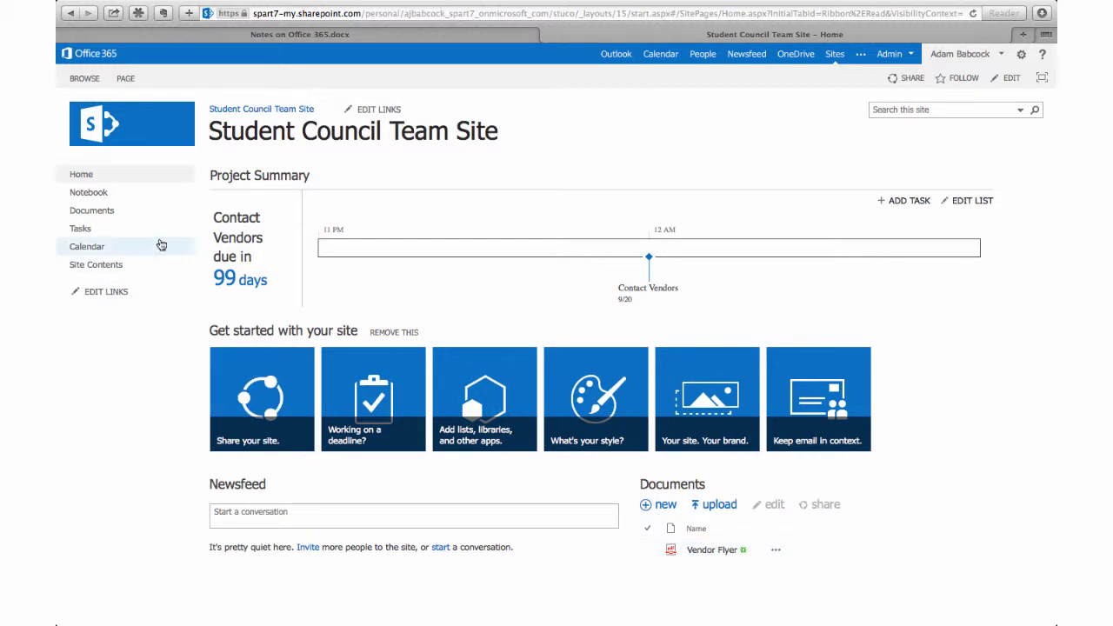
Examine who Vendor Flyer is shared with in the Documents library, including its advanced permissions
{"action": "left_click", "coordinate": [96, 210]}
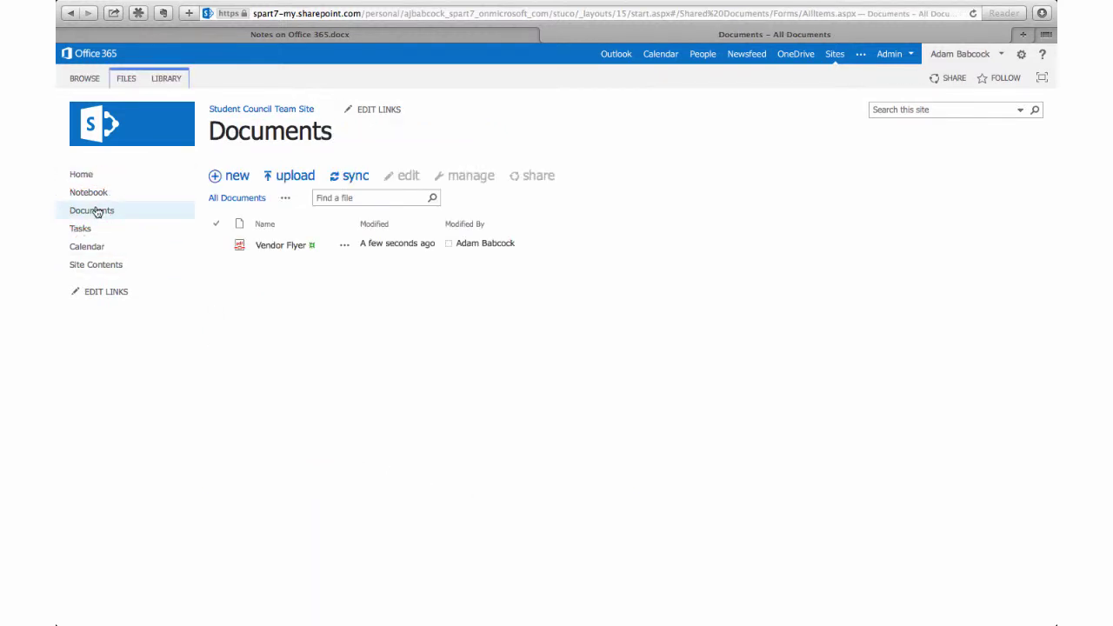
{"action": "left_click", "coordinate": [217, 246]}
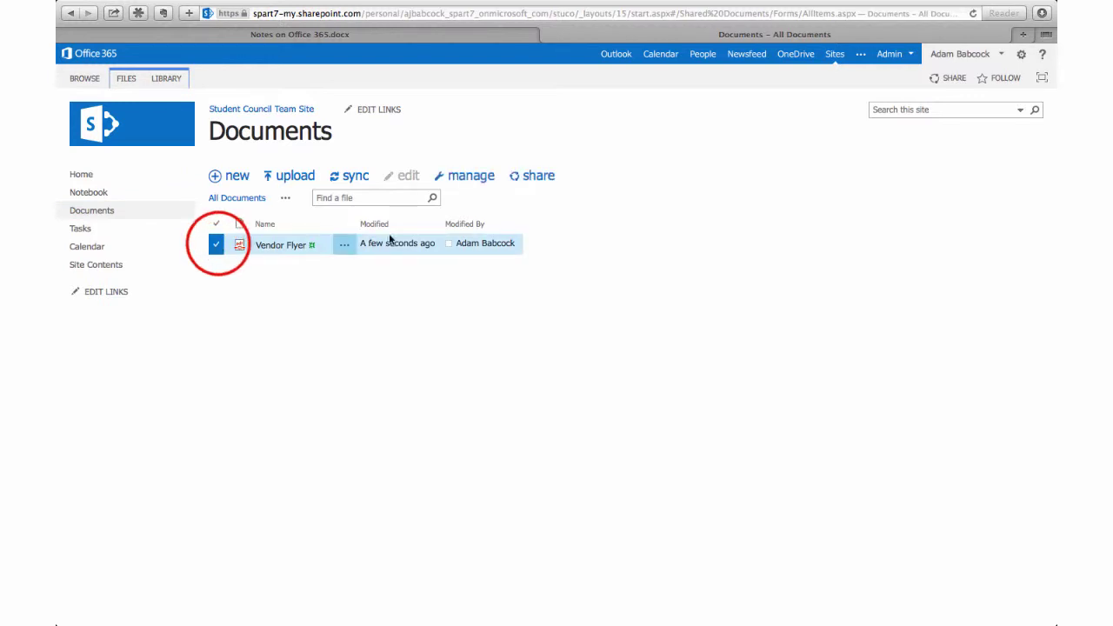
{"action": "left_click", "coordinate": [540, 176]}
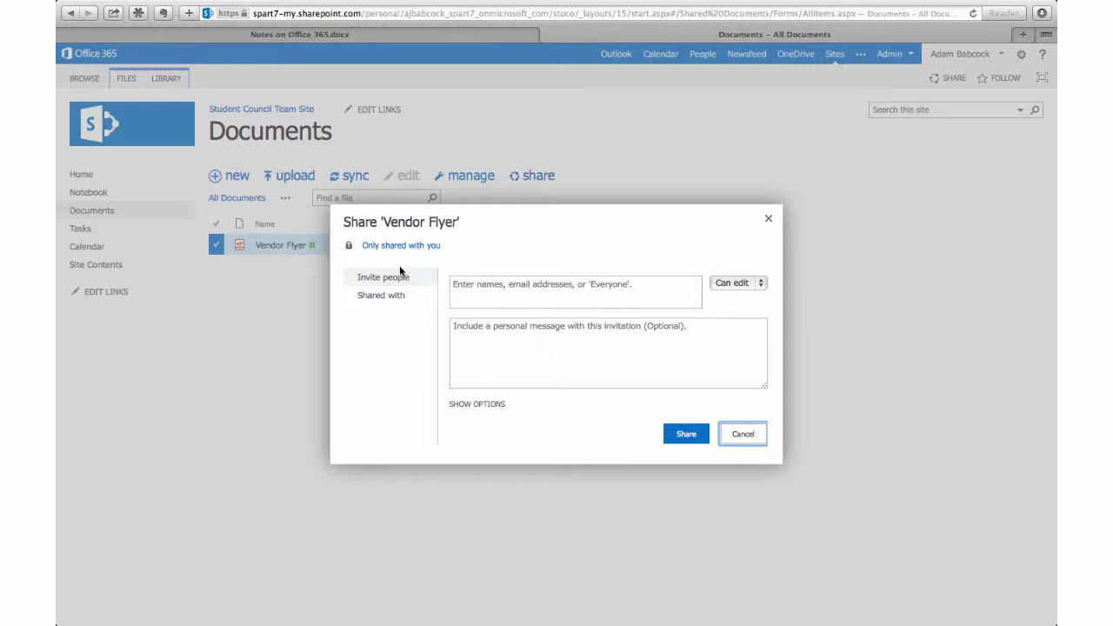
{"action": "left_click", "coordinate": [390, 296]}
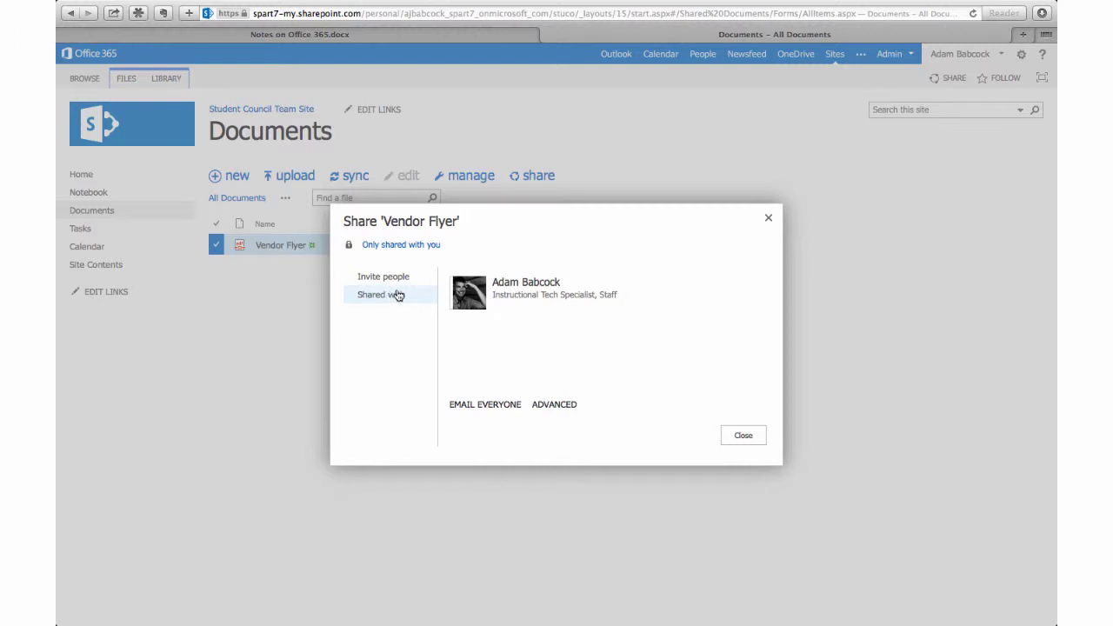
{"action": "left_click", "coordinate": [572, 404]}
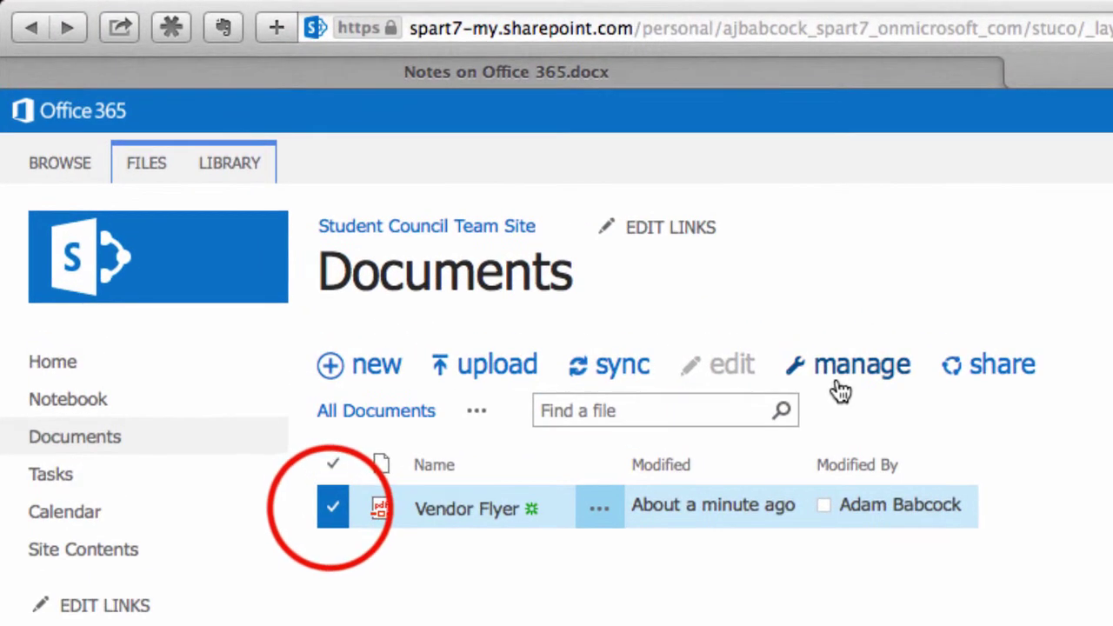
Look at the editable properties of Vendor Flyer and leave them without saving
{"action": "left_click", "coordinate": [469, 189]}
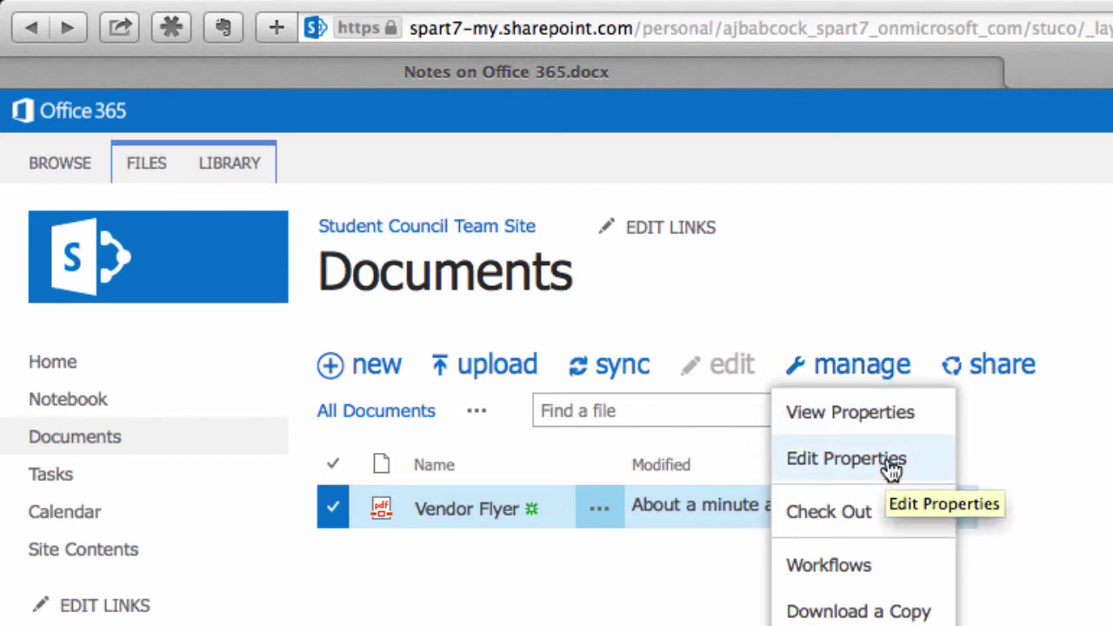
{"action": "left_click", "coordinate": [889, 469]}
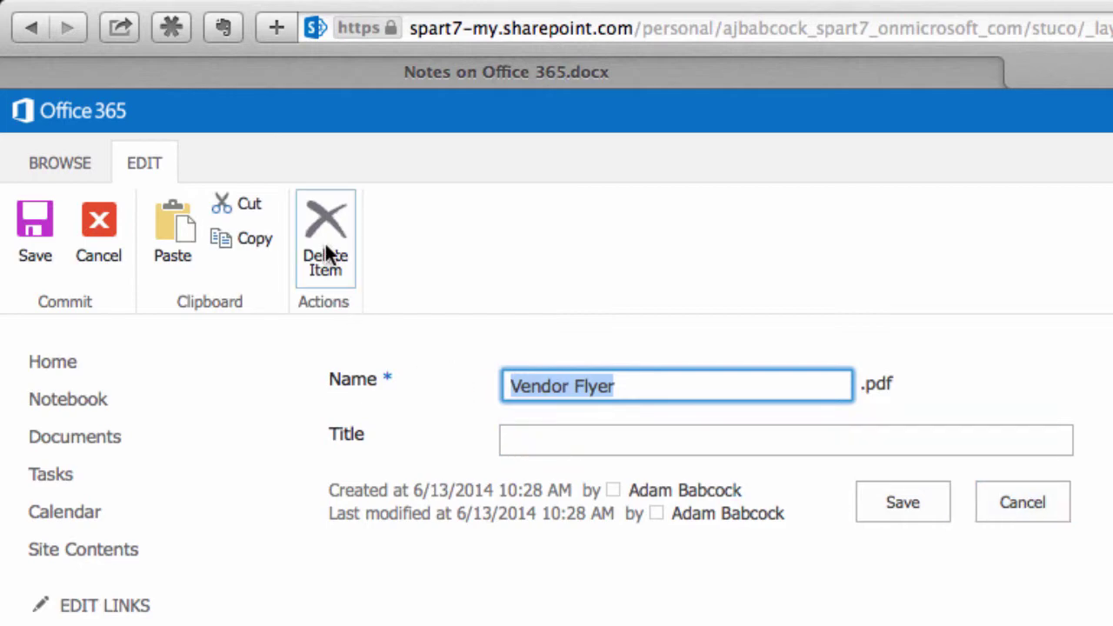
{"action": "left_click", "coordinate": [1014, 505]}
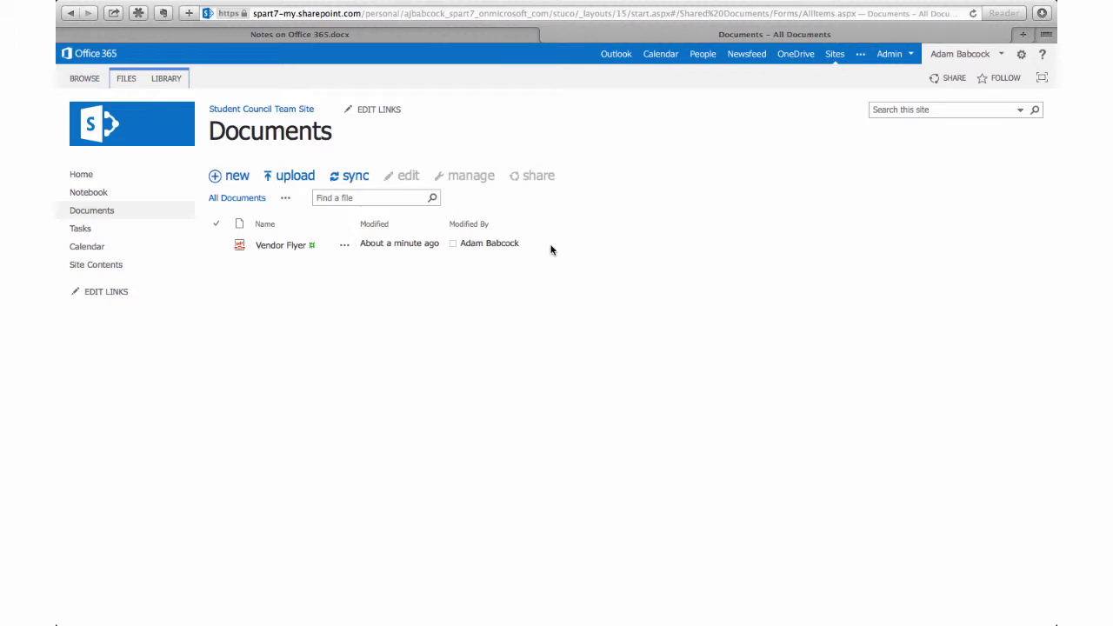
Create a new Word document named Meeting Agenda in the Documents library
{"action": "left_click", "coordinate": [219, 174]}
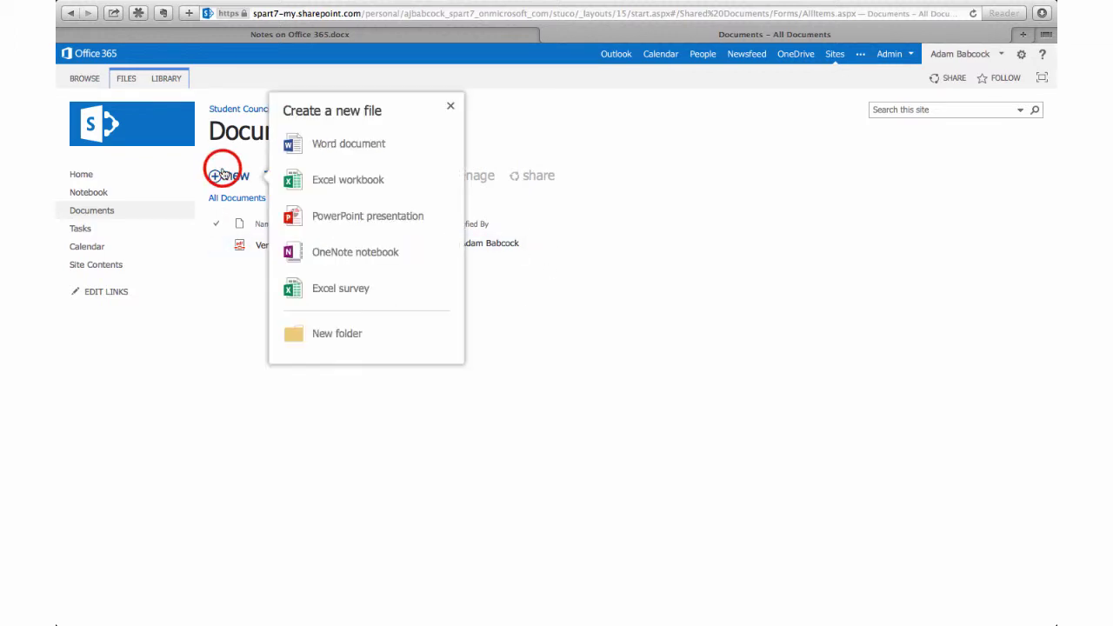
{"action": "left_click", "coordinate": [358, 144]}
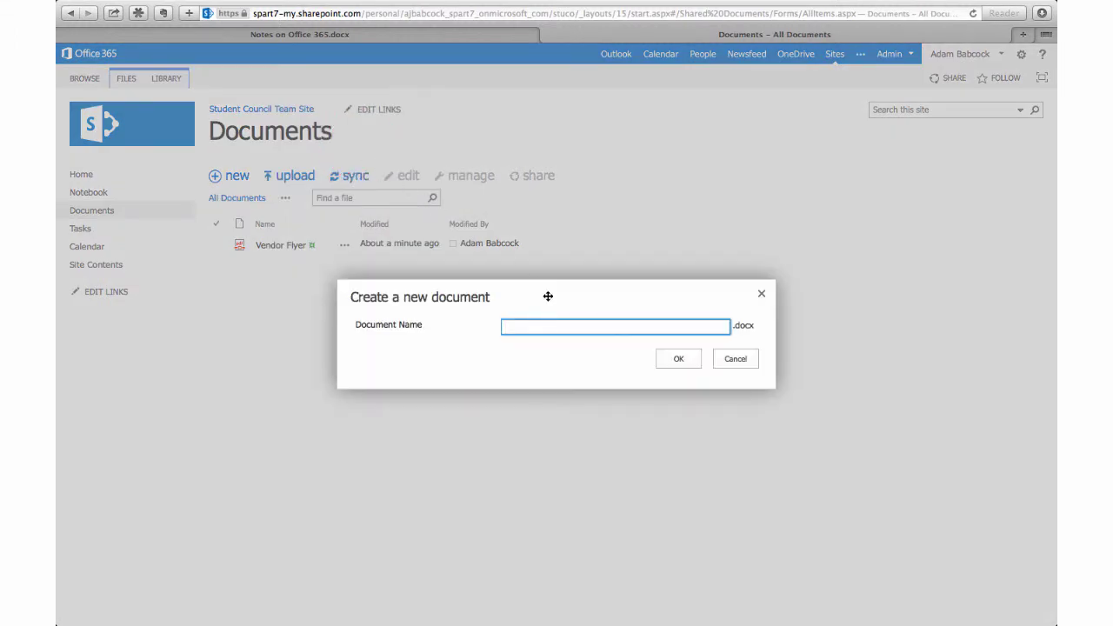
{"action": "type", "text": "Meeting Agenda"}
{"action": "left_click", "coordinate": [676, 357]}
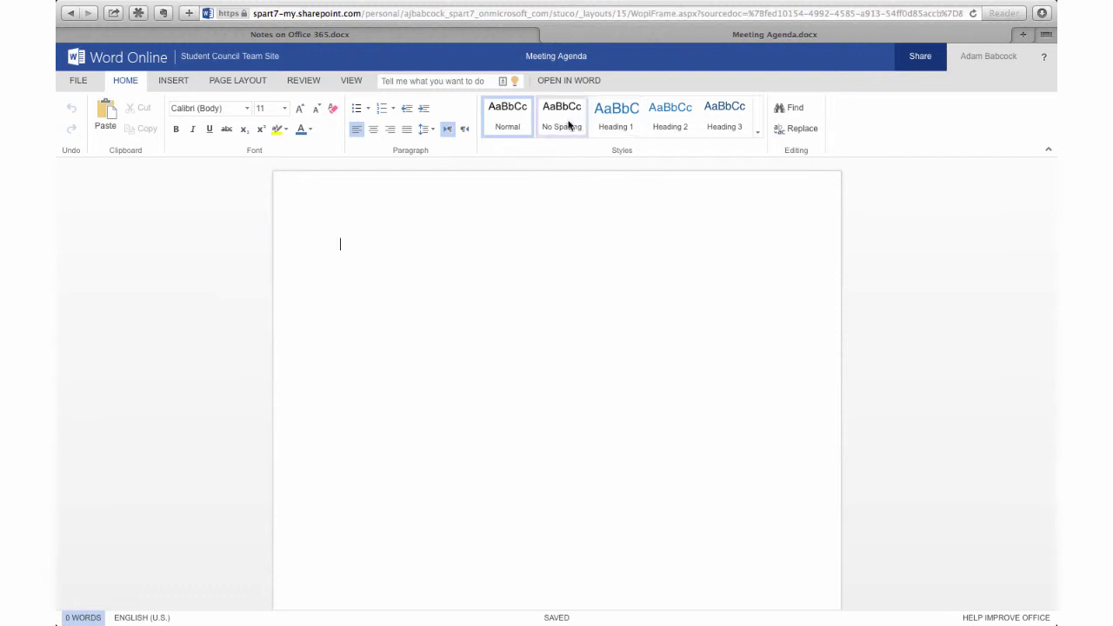
Look through the insert, page layout, review, view and save options for the blank Meeting Agenda document, and return to the Documents library
{"action": "left_click", "coordinate": [157, 81]}
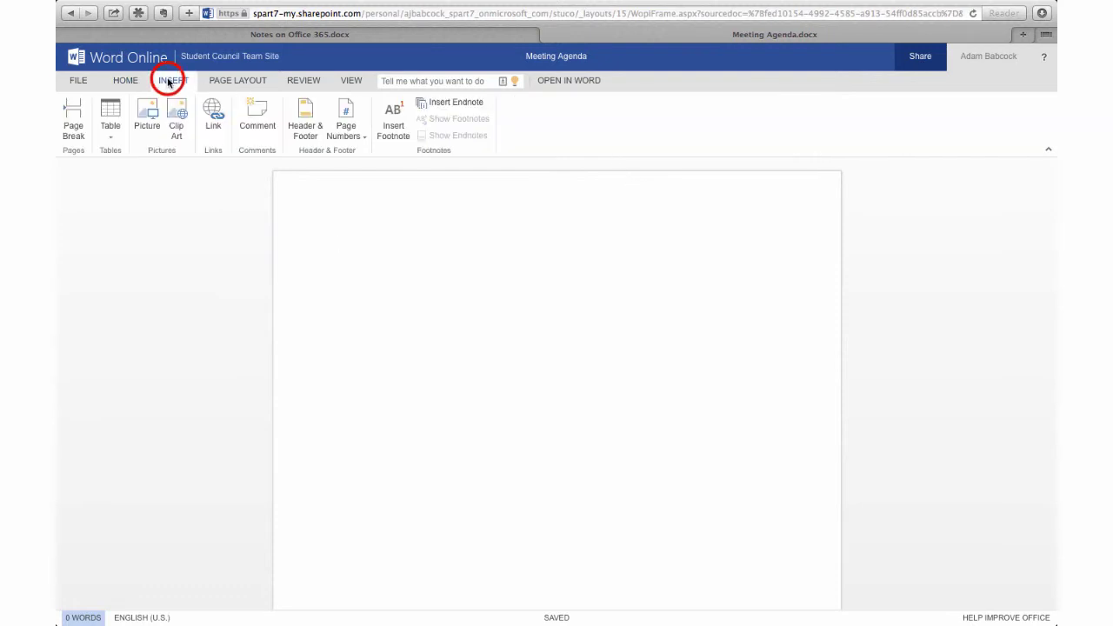
{"action": "left_click", "coordinate": [232, 81]}
{"action": "left_click", "coordinate": [295, 80]}
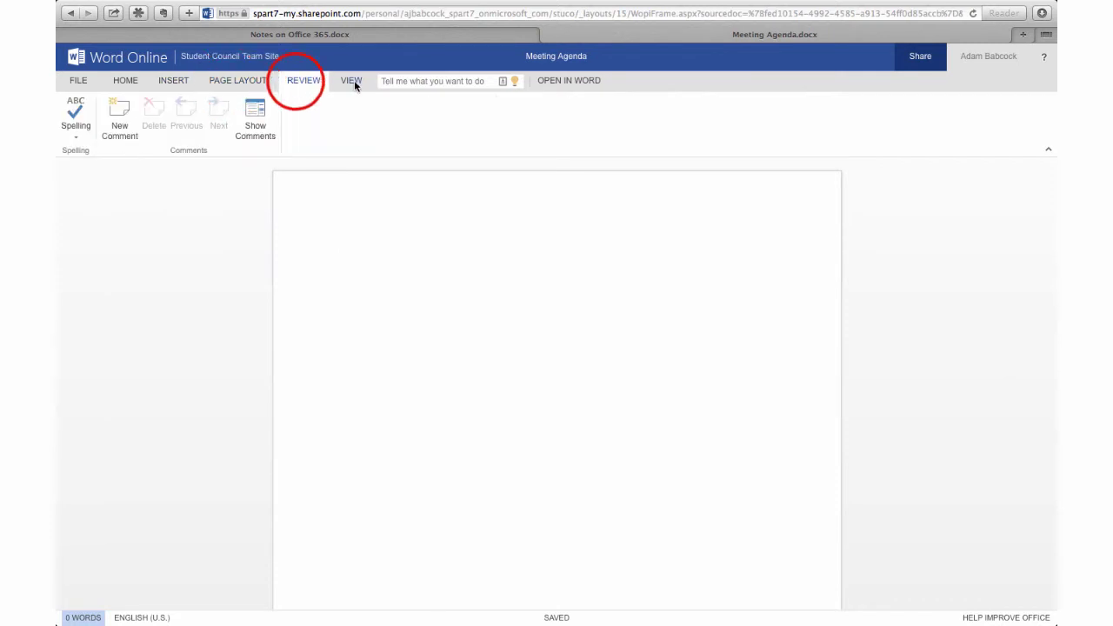
{"action": "left_click", "coordinate": [352, 81]}
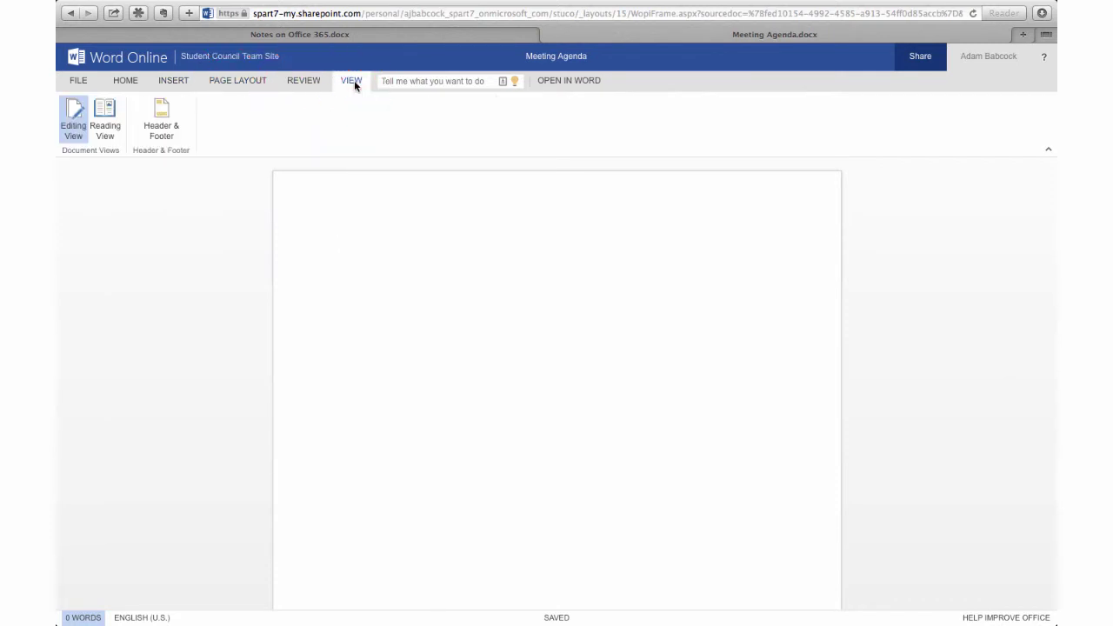
{"action": "left_click", "coordinate": [78, 80]}
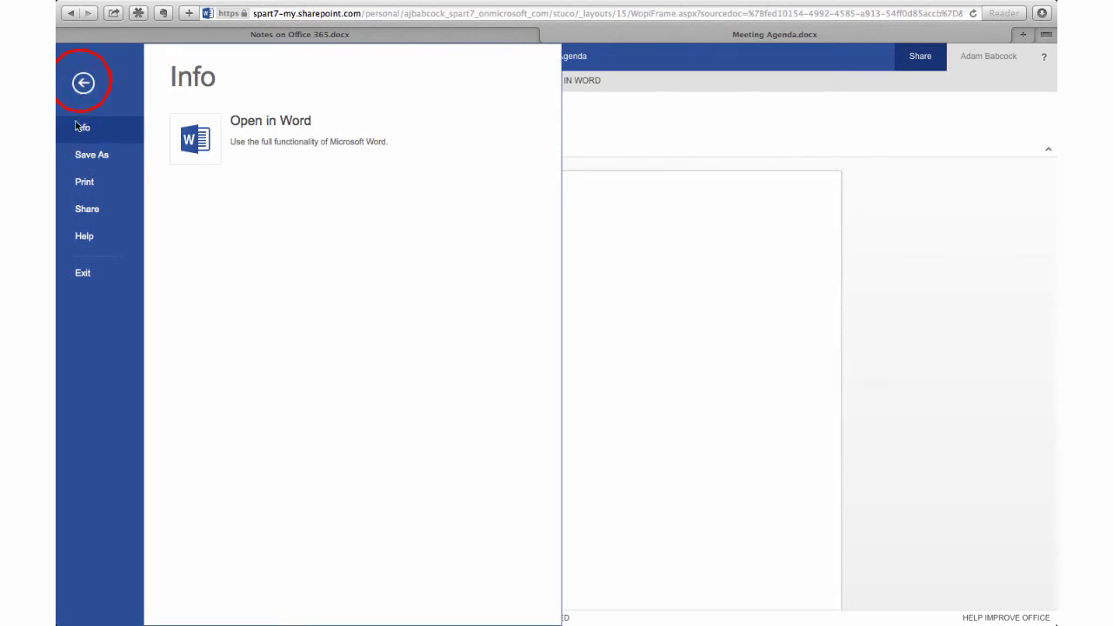
{"action": "left_click", "coordinate": [92, 155]}
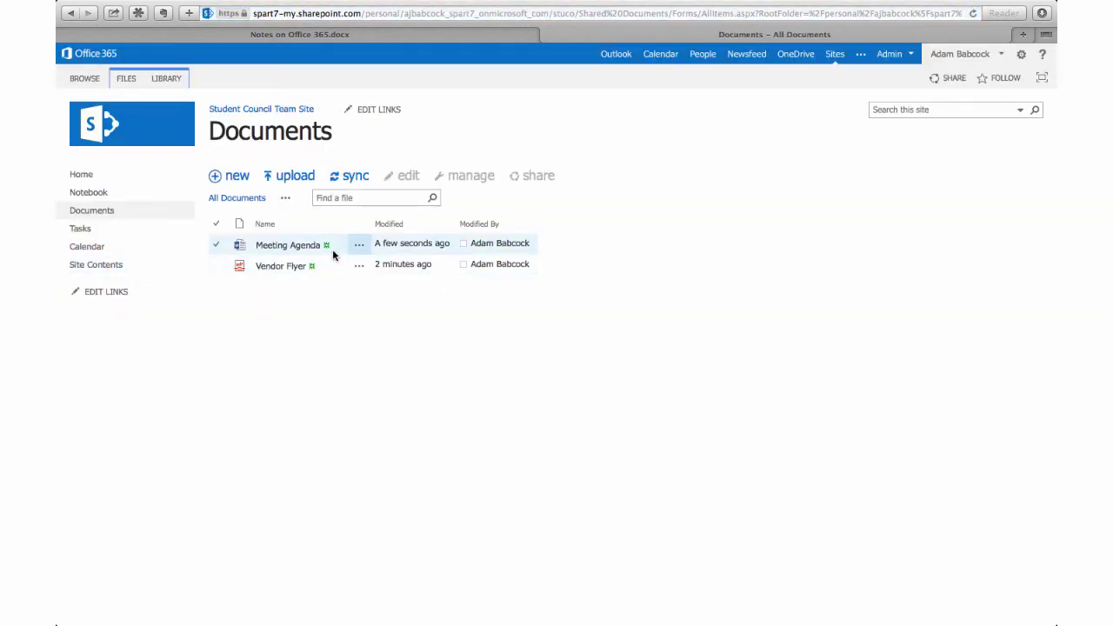
Stop the Meeting Agenda document from inheriting permissions, using its advanced sharing settings
{"action": "left_click", "coordinate": [215, 246]}
{"action": "left_click", "coordinate": [526, 176]}
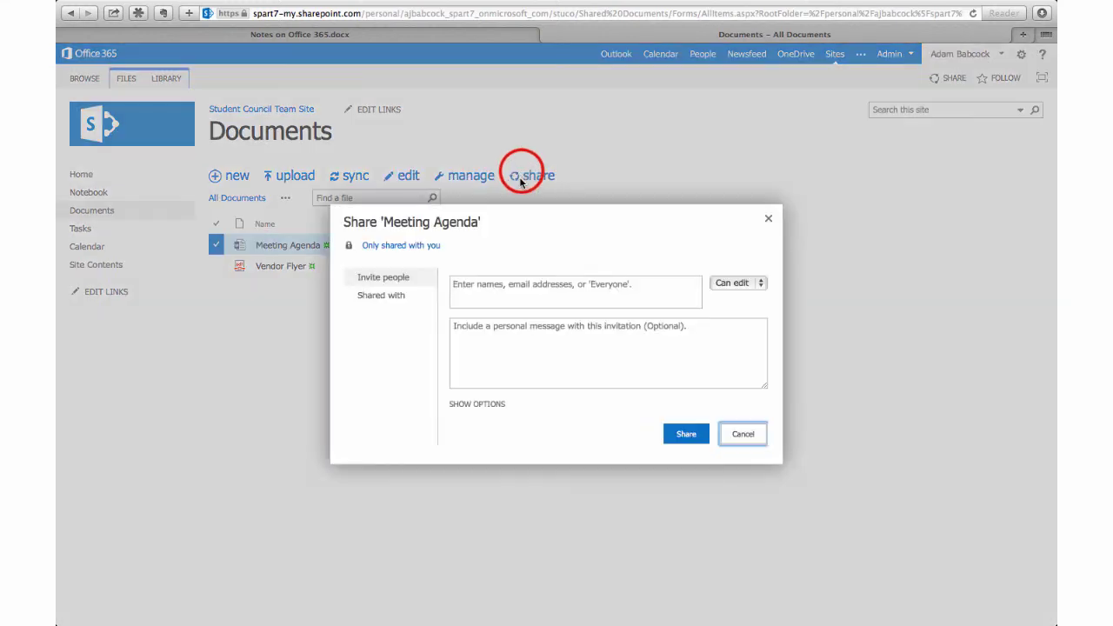
{"action": "left_click", "coordinate": [389, 295]}
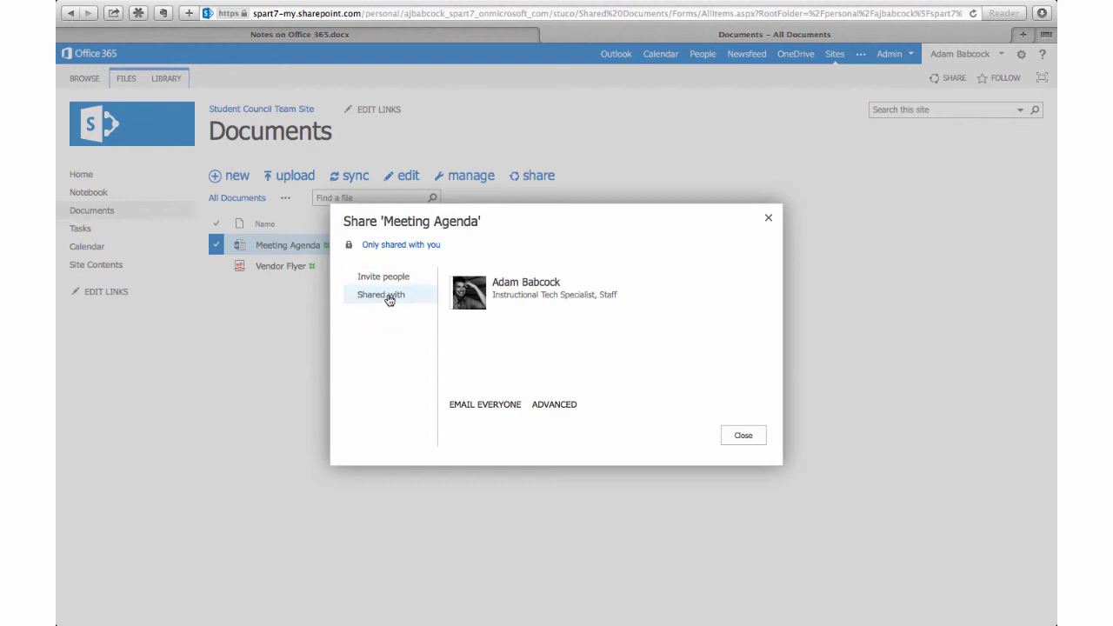
{"action": "left_click", "coordinate": [413, 245]}
{"action": "left_click", "coordinate": [557, 406]}
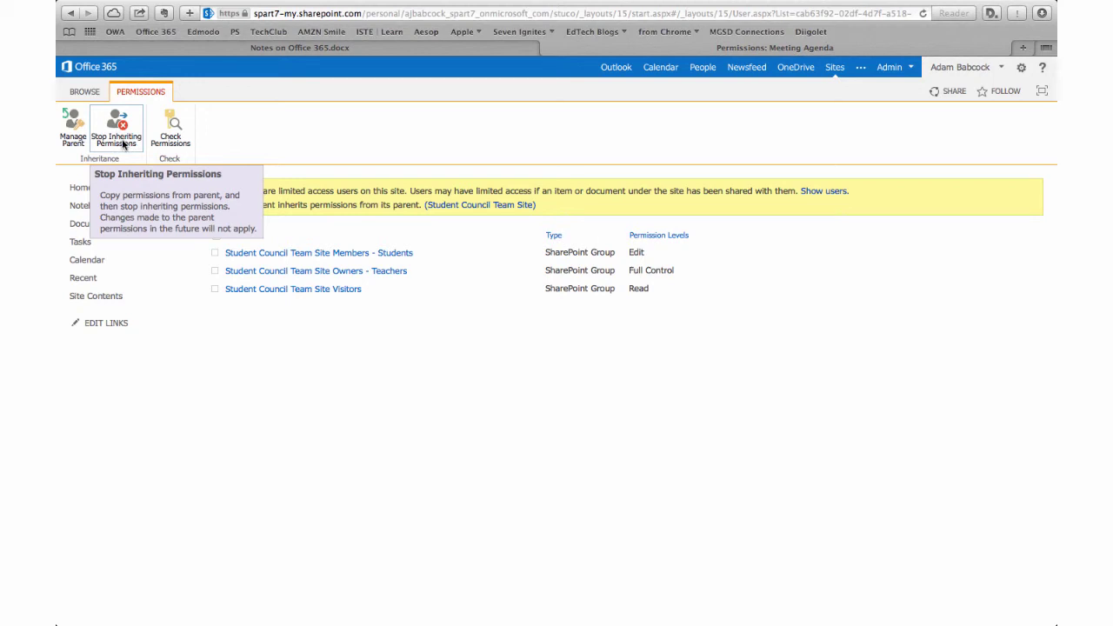
{"action": "left_click", "coordinate": [122, 144]}
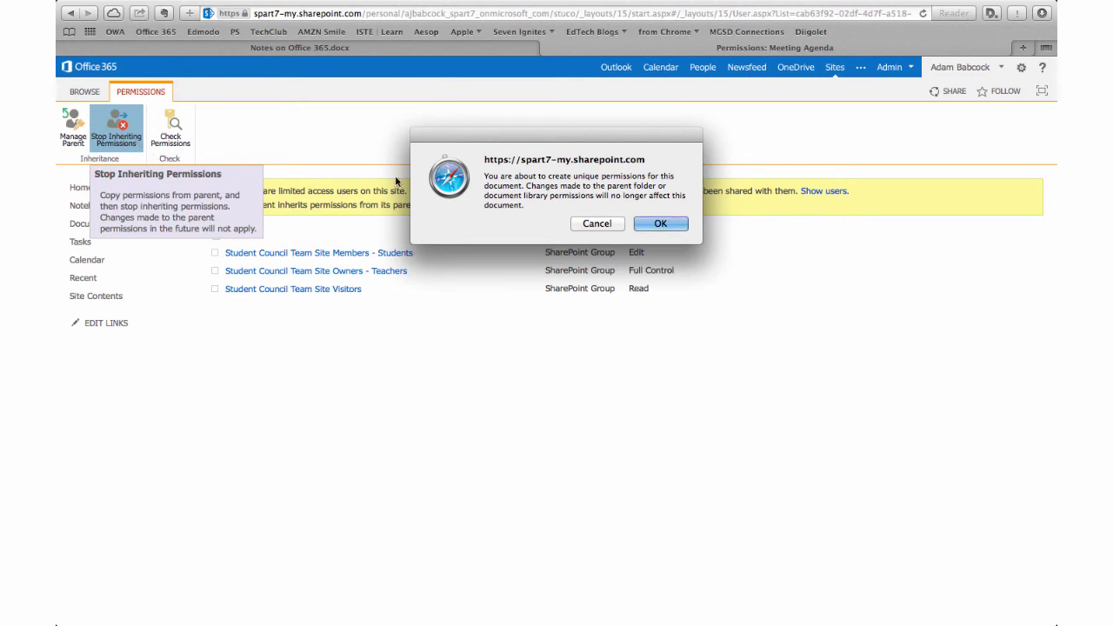
{"action": "left_click", "coordinate": [658, 225]}
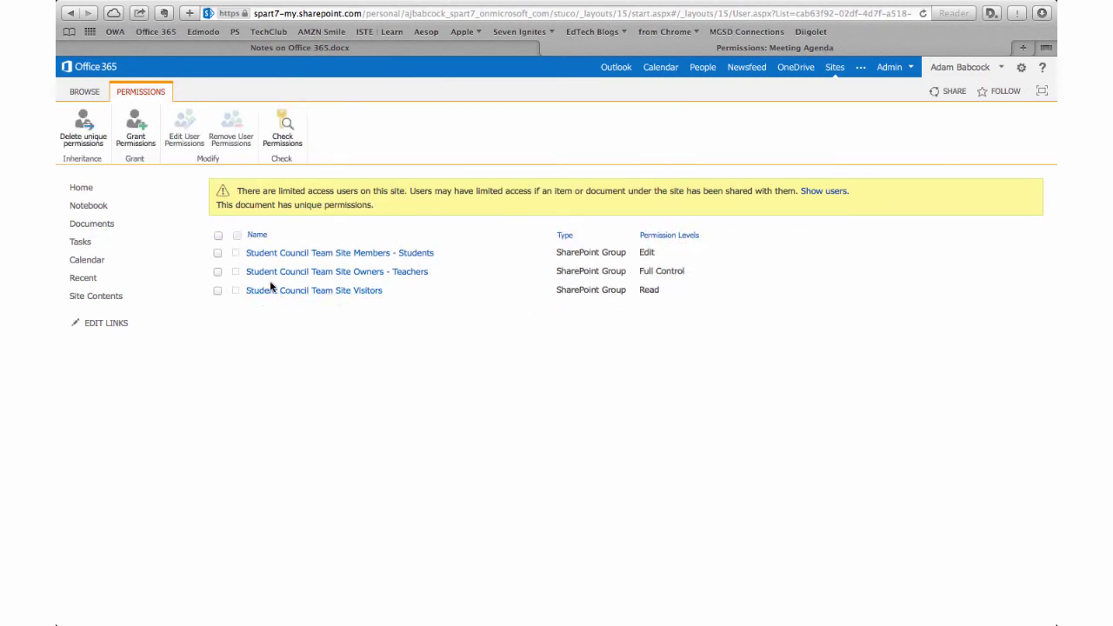
Remove the Student Council Team Site Visitors group's permissions from Meeting Agenda
{"action": "left_click", "coordinate": [217, 292]}
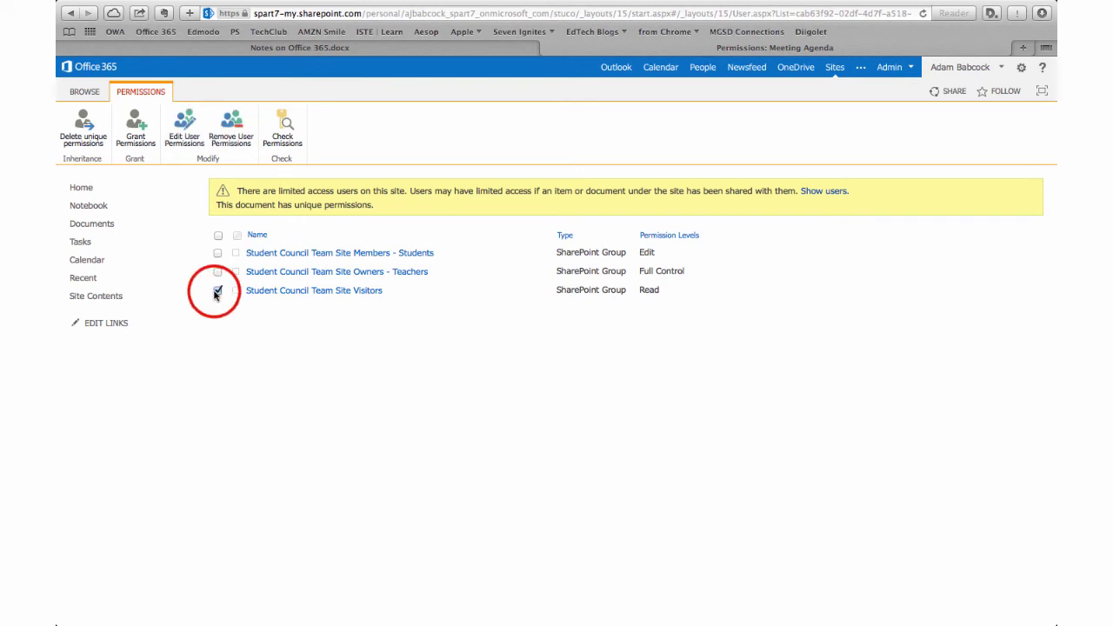
{"action": "left_click", "coordinate": [230, 126]}
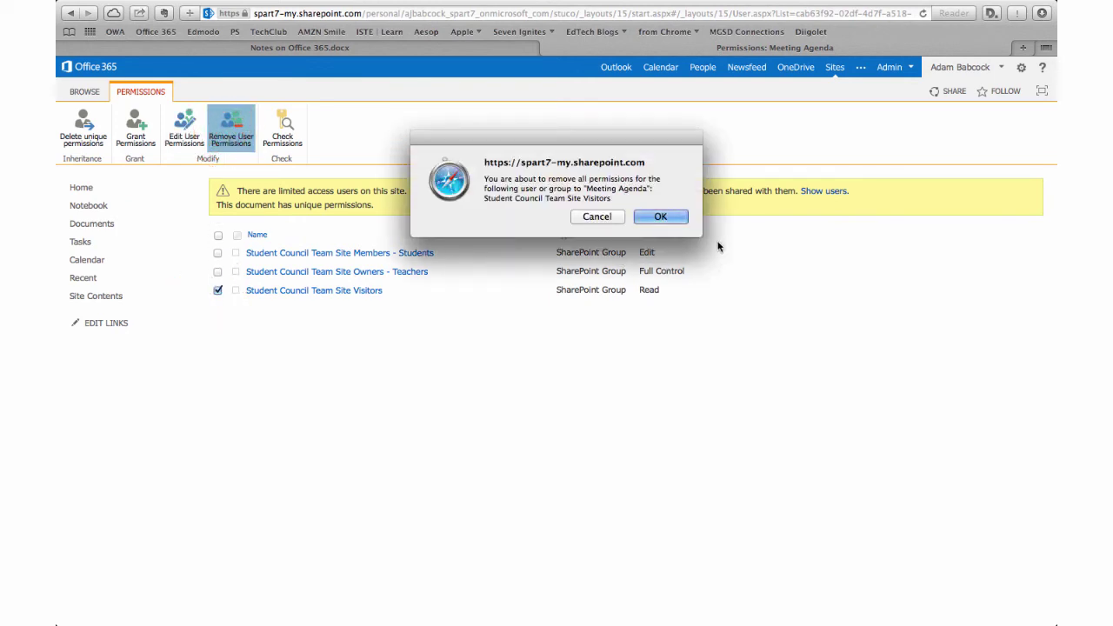
{"action": "left_click", "coordinate": [678, 218]}
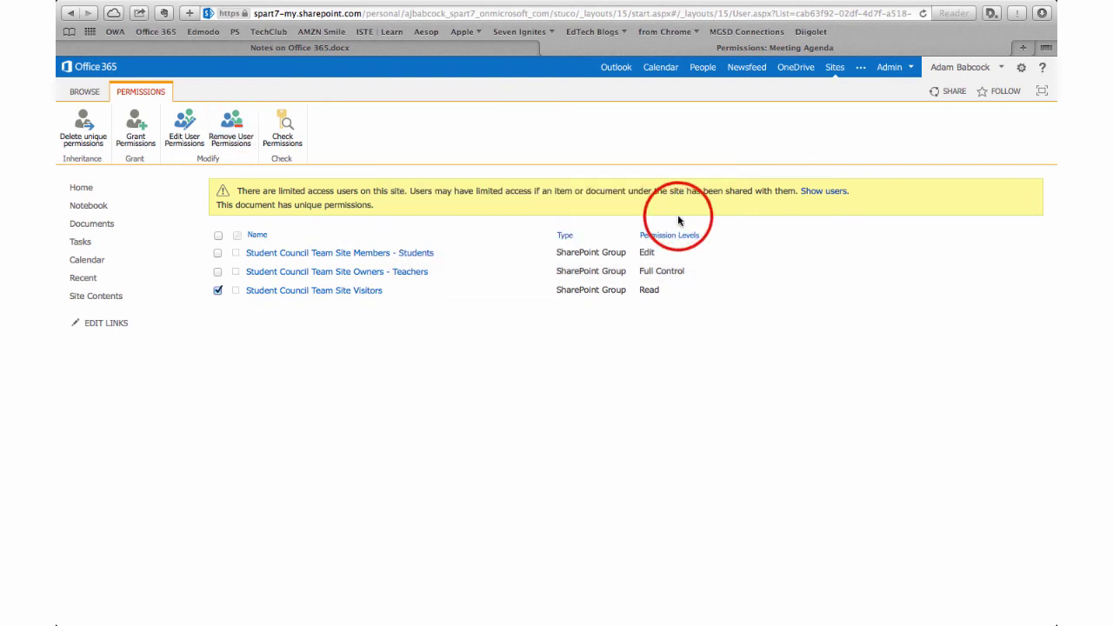